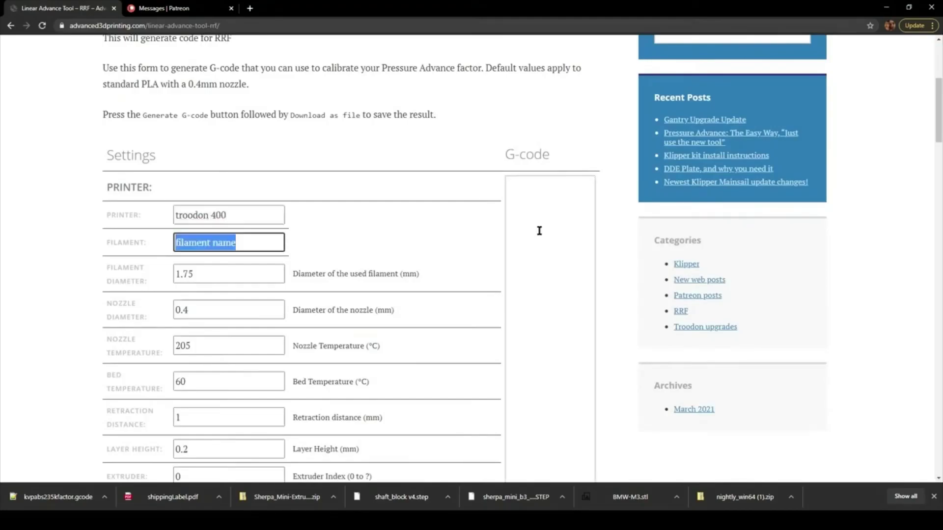
Enter "essentium htn25" as the filament name in the printer settings
type("ess")
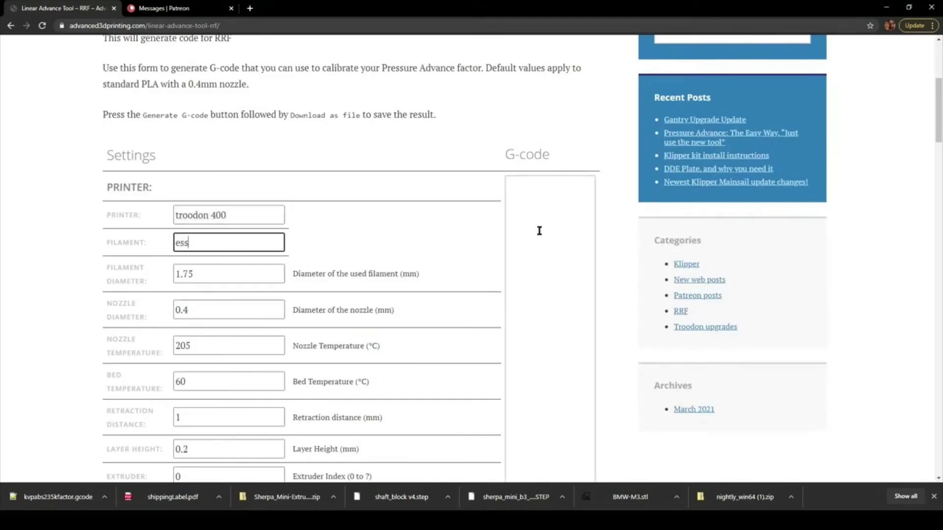
type("entium htn25")
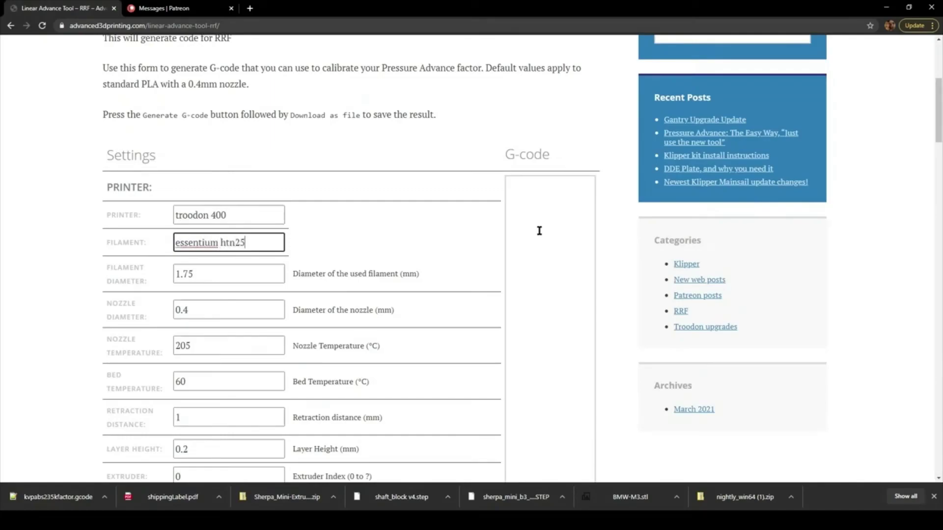
key("Tab")
Set the nozzle temperature to 290 °C and the bed temperature to 110 °C
key("Tab")
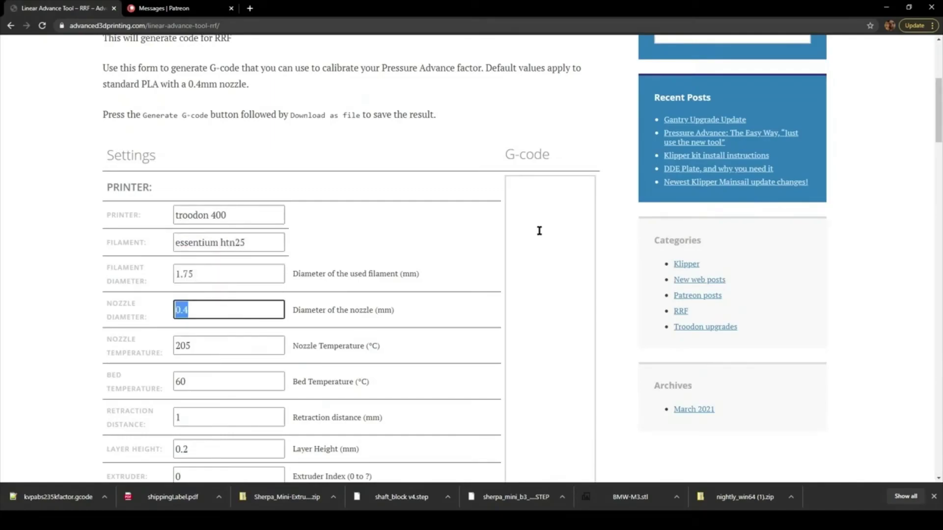
key("Tab")
type("2")
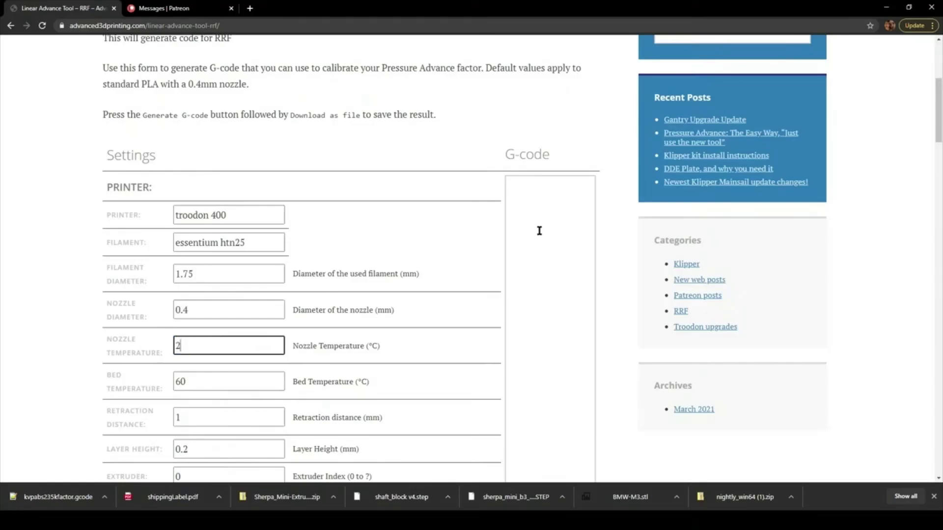
type("90")
key("Tab")
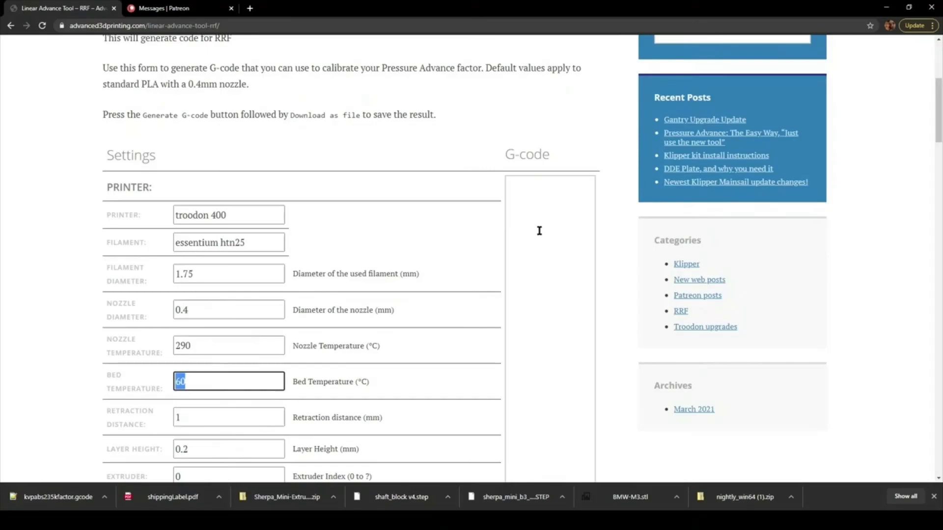
type("110")
key("Tab")
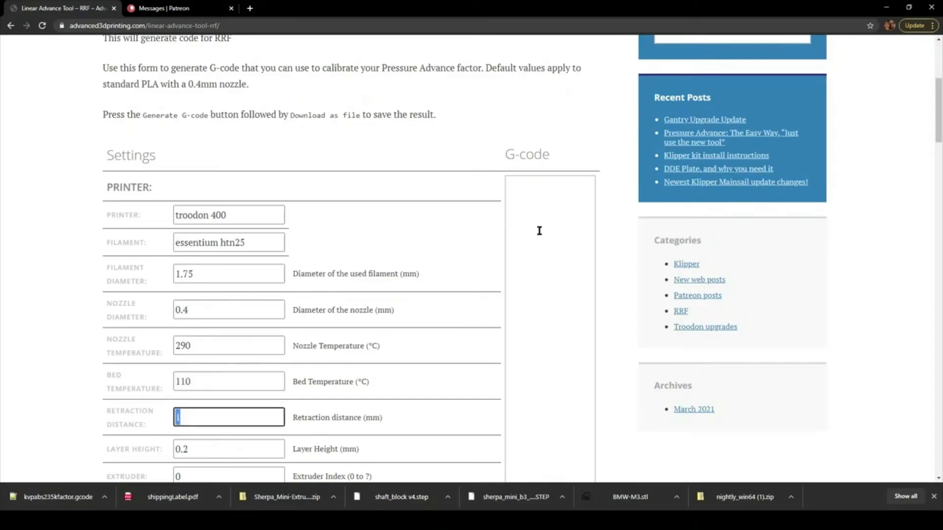
key("Tab")
key("Tab")
scroll(211, 362, "down", 2)
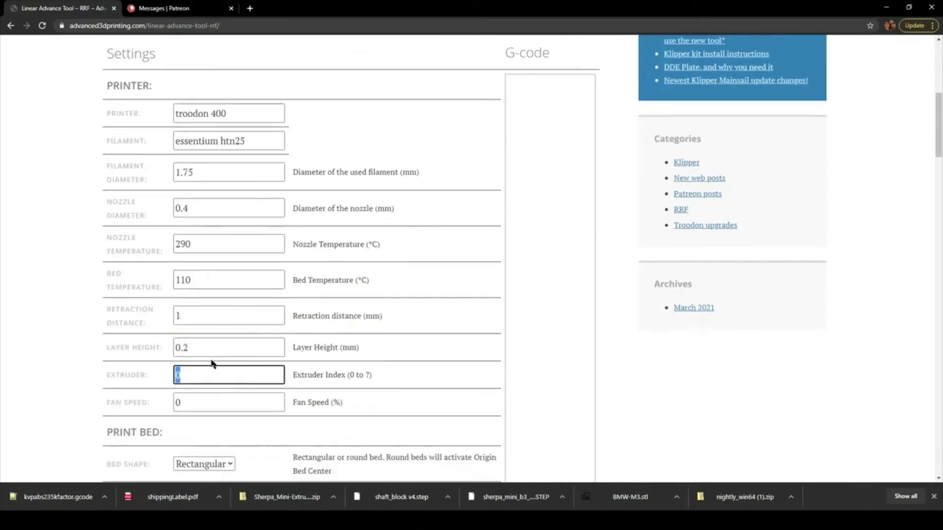
left_click(208, 349)
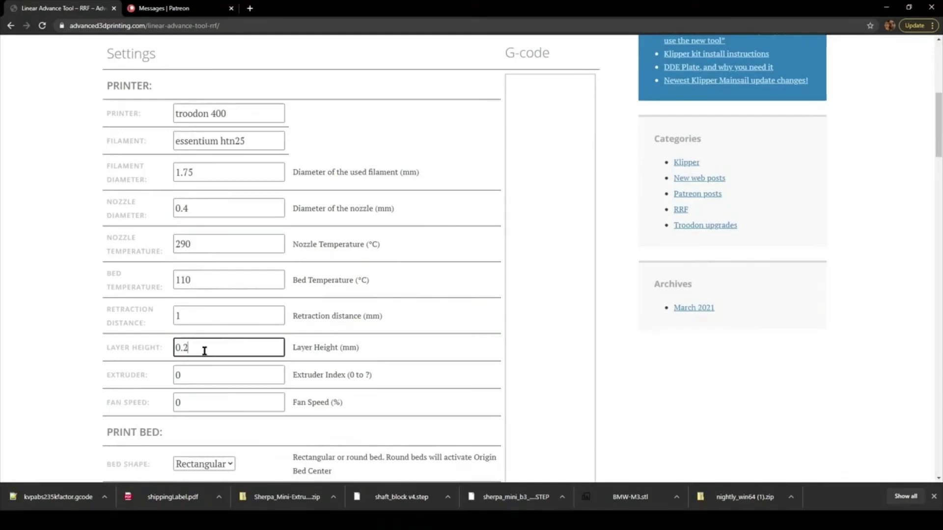
Set the print bed size to 400 mm in both X and Y
scroll(204, 349, "down", 4)
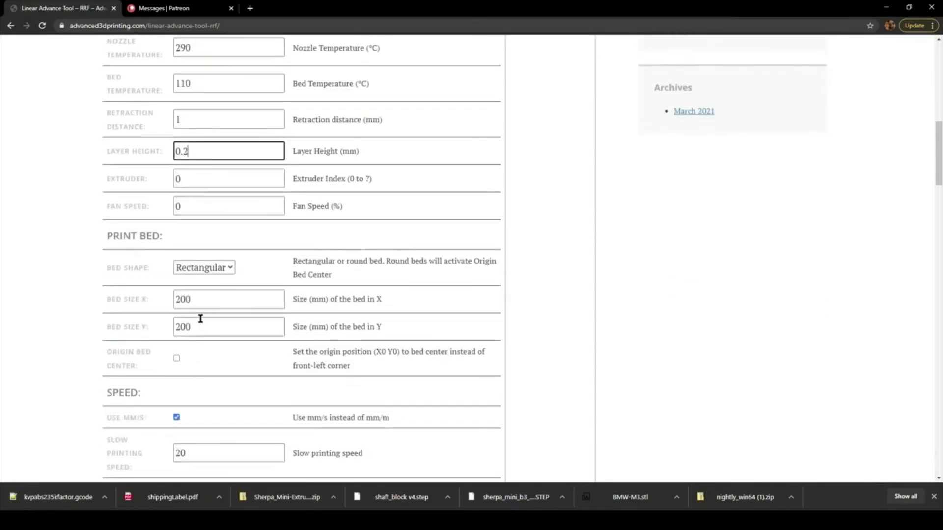
double_click(225, 293)
type("400")
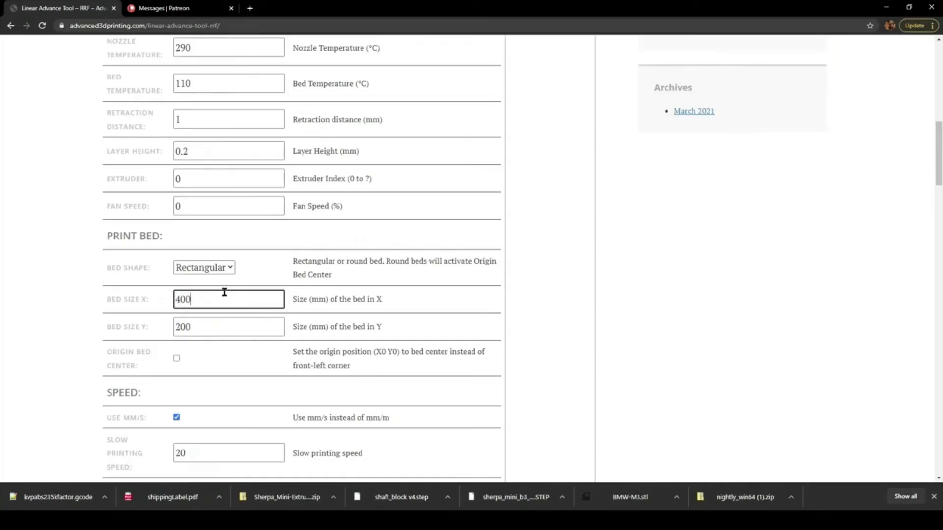
key("Tab")
type("400")
key("Tab")
Set the extruder's retract speed to 50 mm/s in the speed settings
key("Tab")
key("Tab")
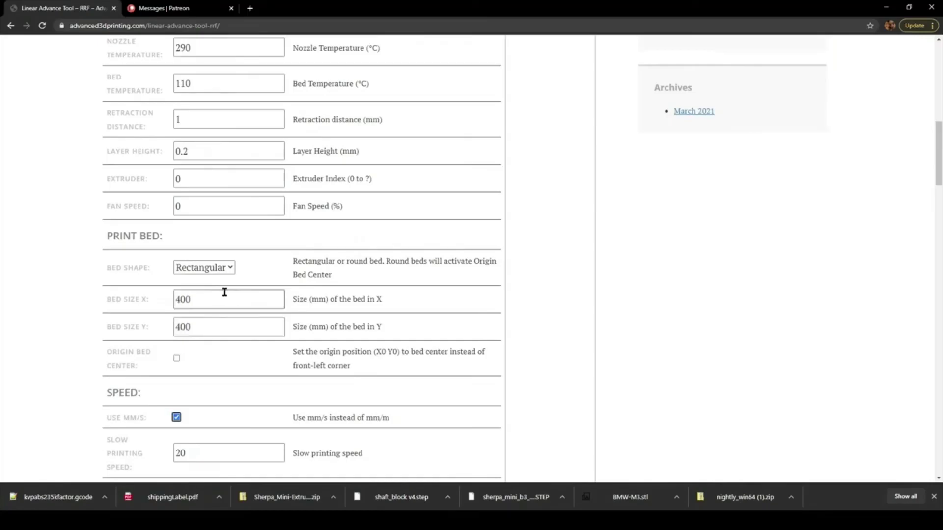
scroll(231, 282, "down", 5)
scroll(229, 268, "down", 2)
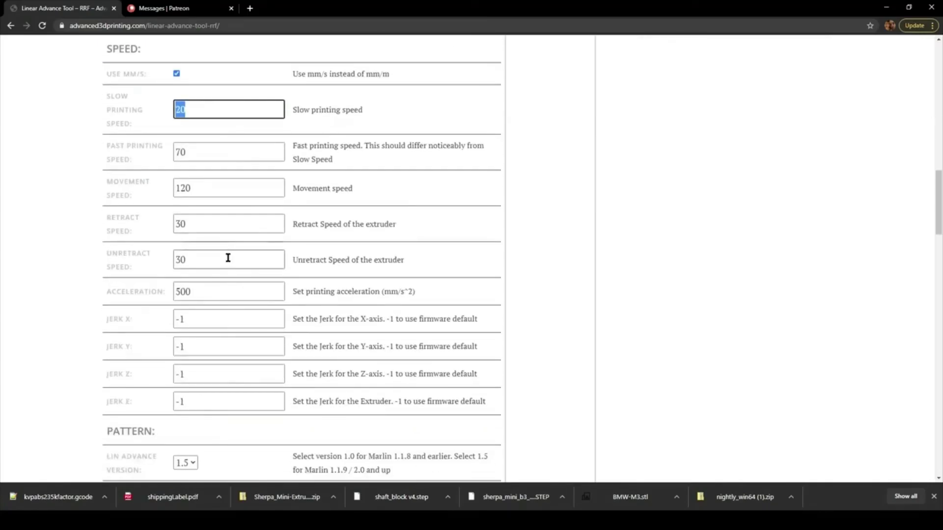
double_click(181, 225)
type("50")
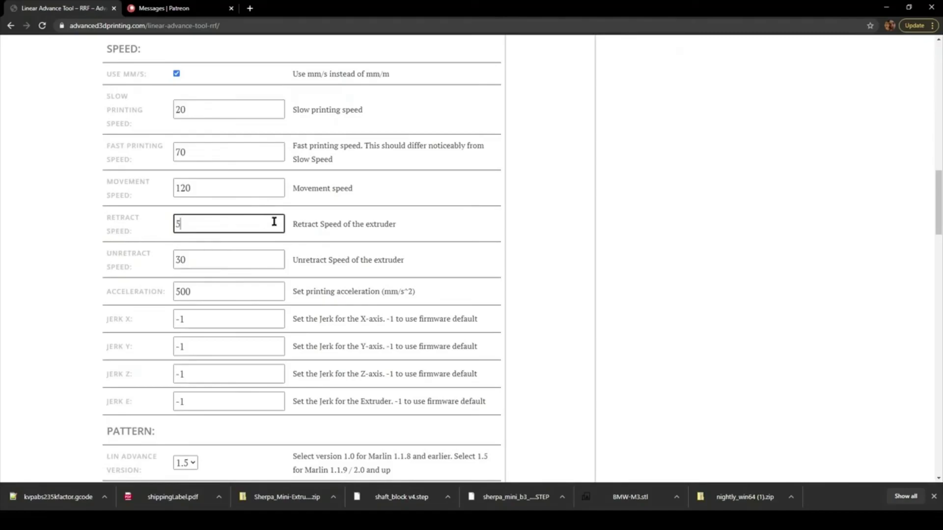
key("Tab")
Set the ending Pressure Advance value for K to .1 in the pattern settings
key("Tab")
key("Tab")
key("Tab")
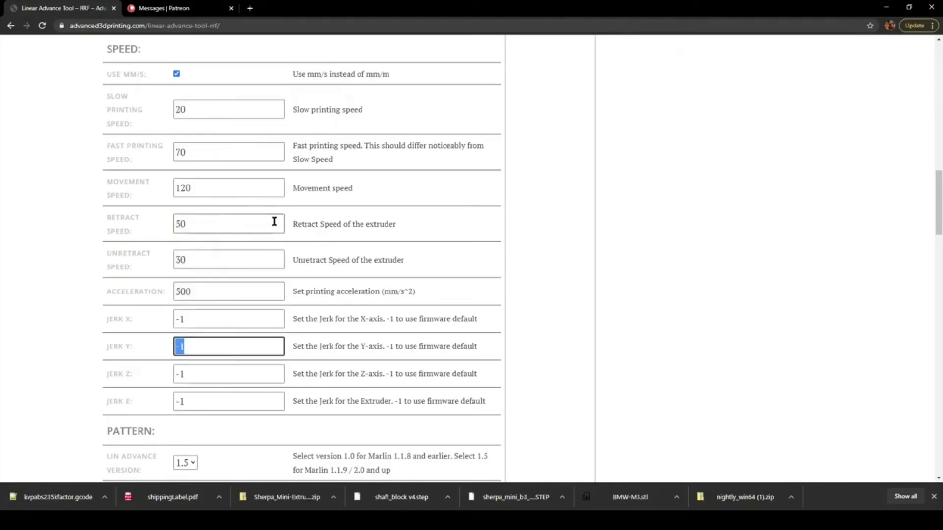
scroll(274, 222, "down", 5)
scroll(274, 221, "down", 2)
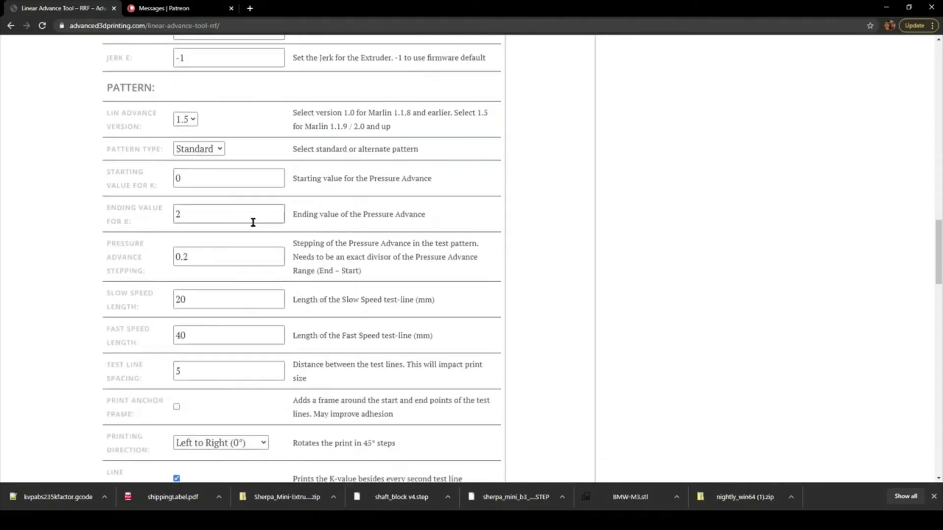
double_click(207, 213)
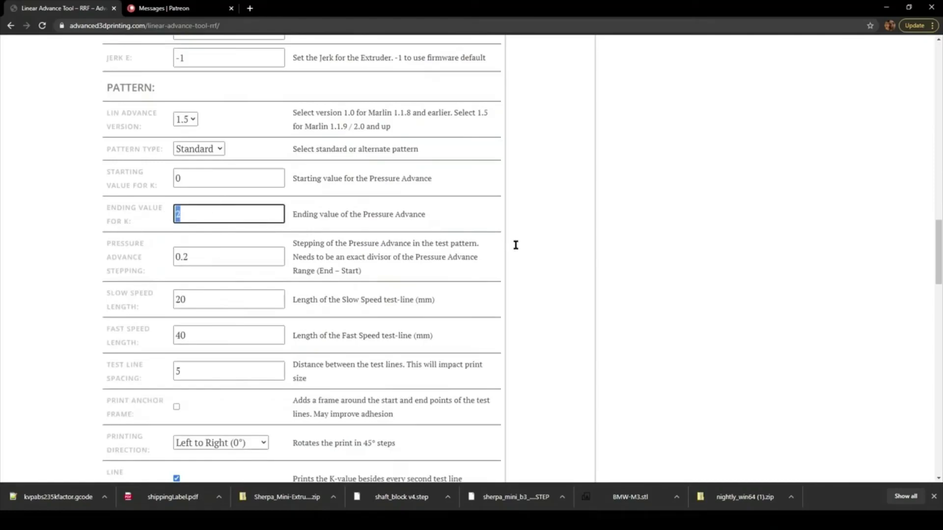
key("BackSpace")
type(".1")
double_click(188, 178)
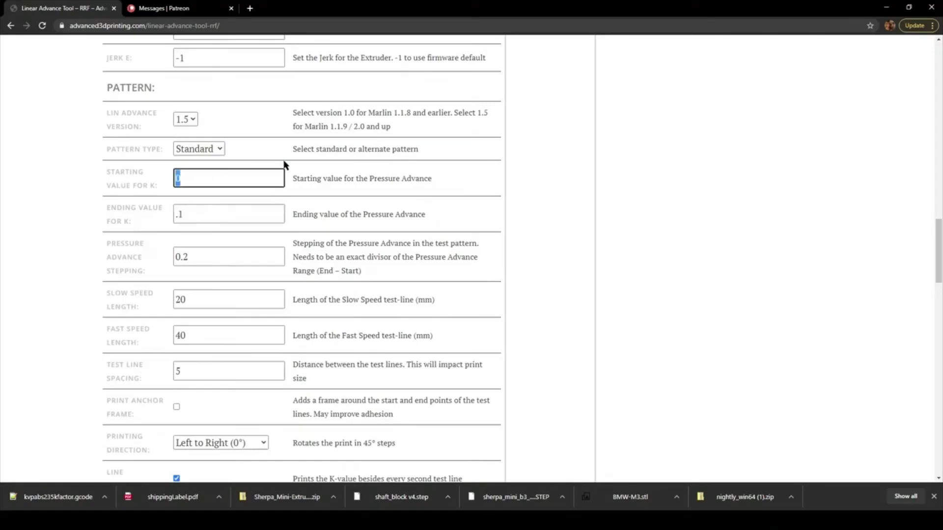
Set the Pressure Advance stepping to .005 and enable the print anchor frame
double_click(216, 263)
key("BackSpace")
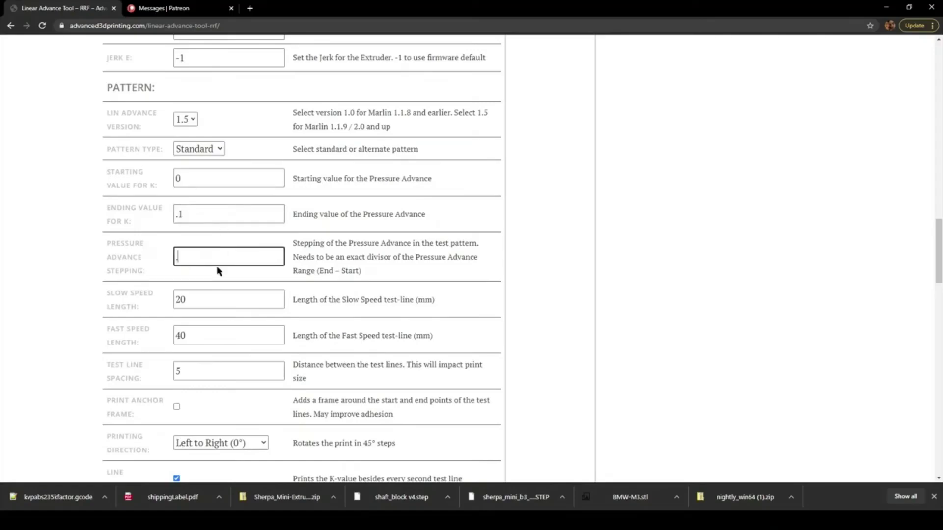
type(".002")
scroll(219, 271, "down", 2)
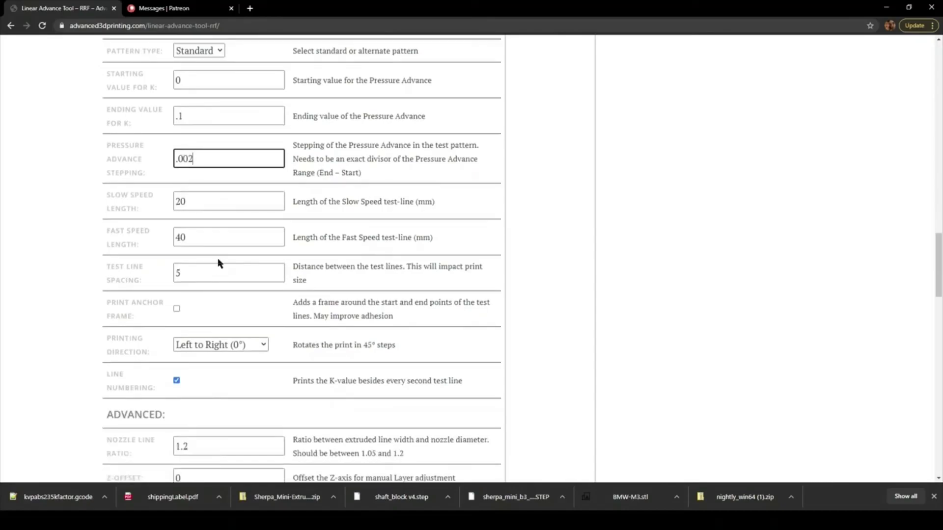
key("BackSpace")
type("5")
scroll(208, 156, "down", 3)
left_click(177, 161)
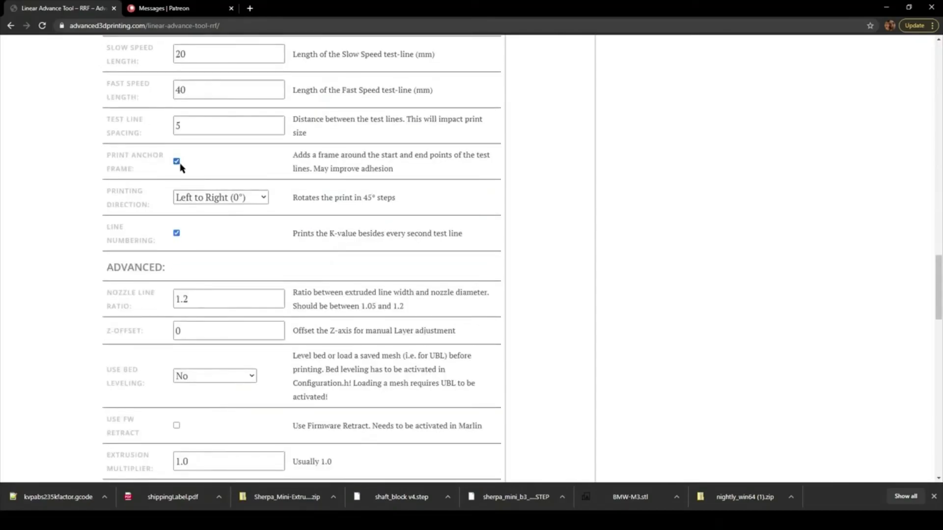
Name the output file "essntiumhtn25"
scroll(240, 198, "down", 4)
scroll(234, 231, "down", 3)
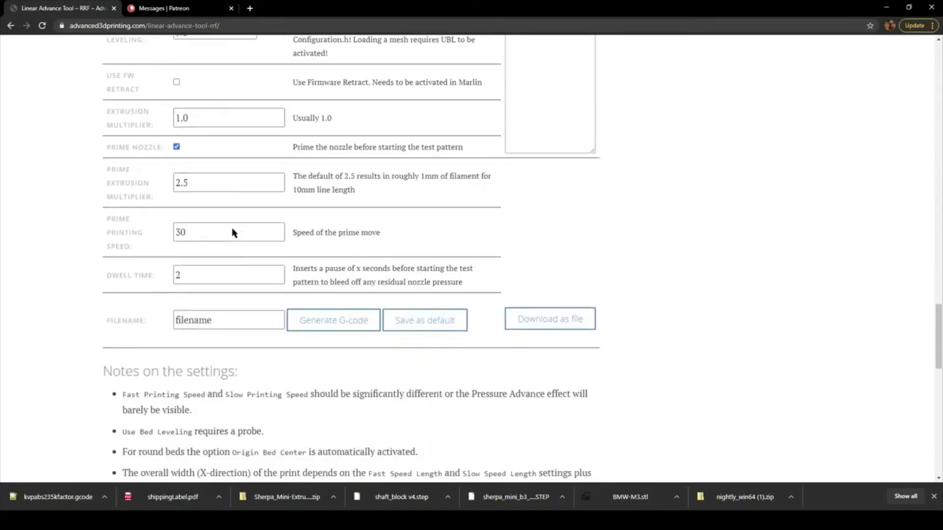
double_click(231, 319)
type("essnti")
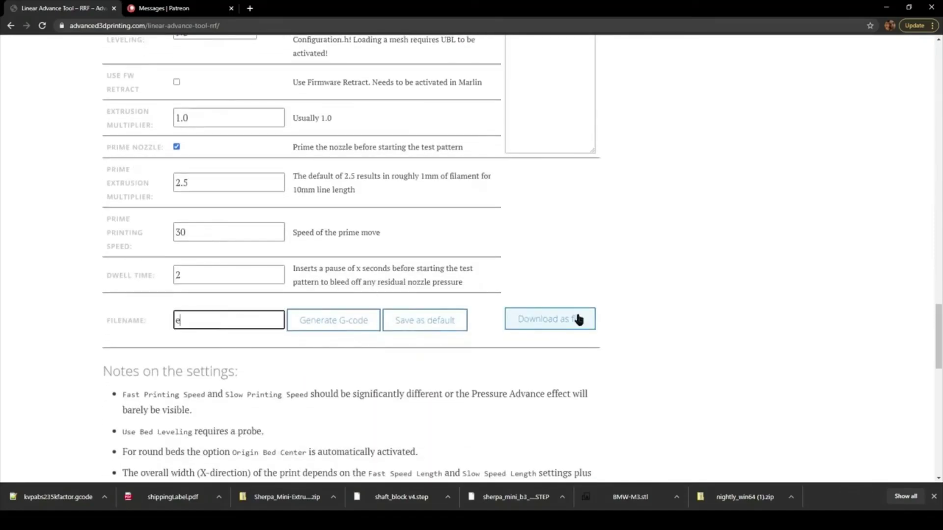
type("umhtn25")
Generate the calibration G-code and download it as a file
left_click(345, 322)
left_click(551, 327)
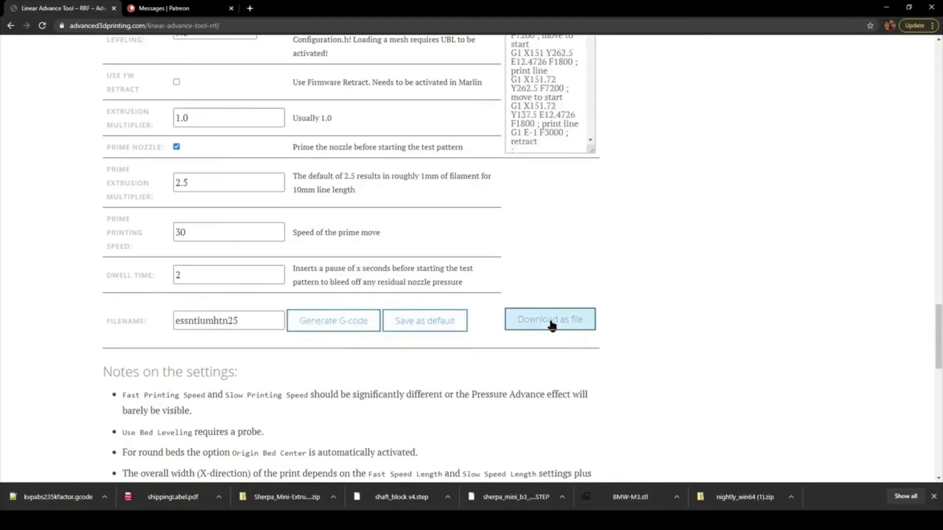